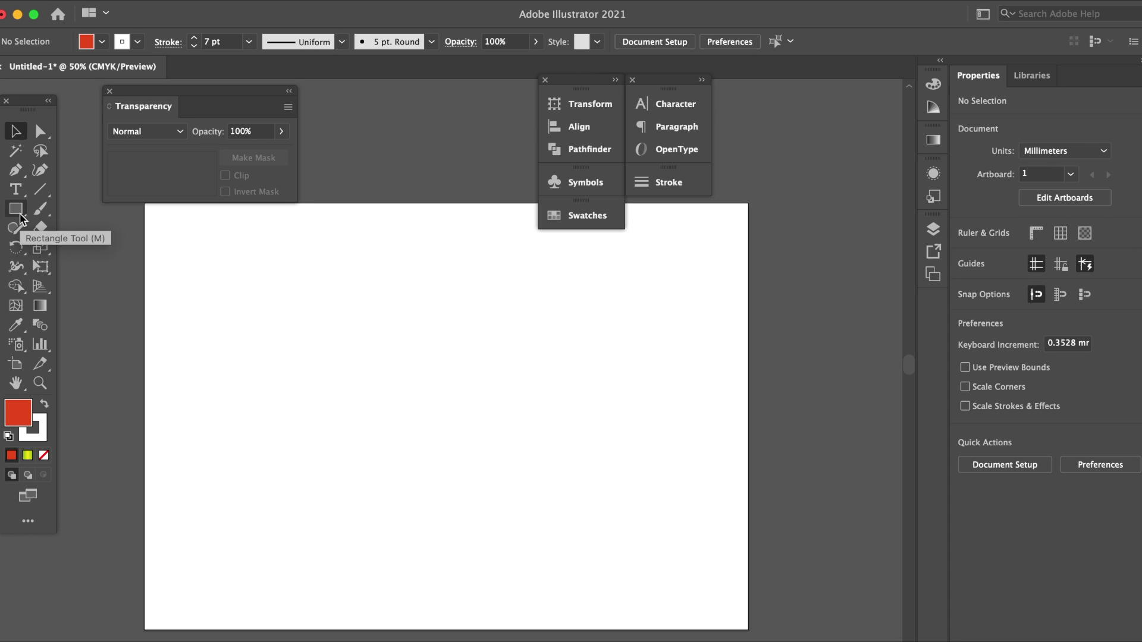
Draw a rectangle about 111 mm wide and 79 mm high near the artboard's upper-left corner
{"action": "left_click", "coordinate": [16, 209]}
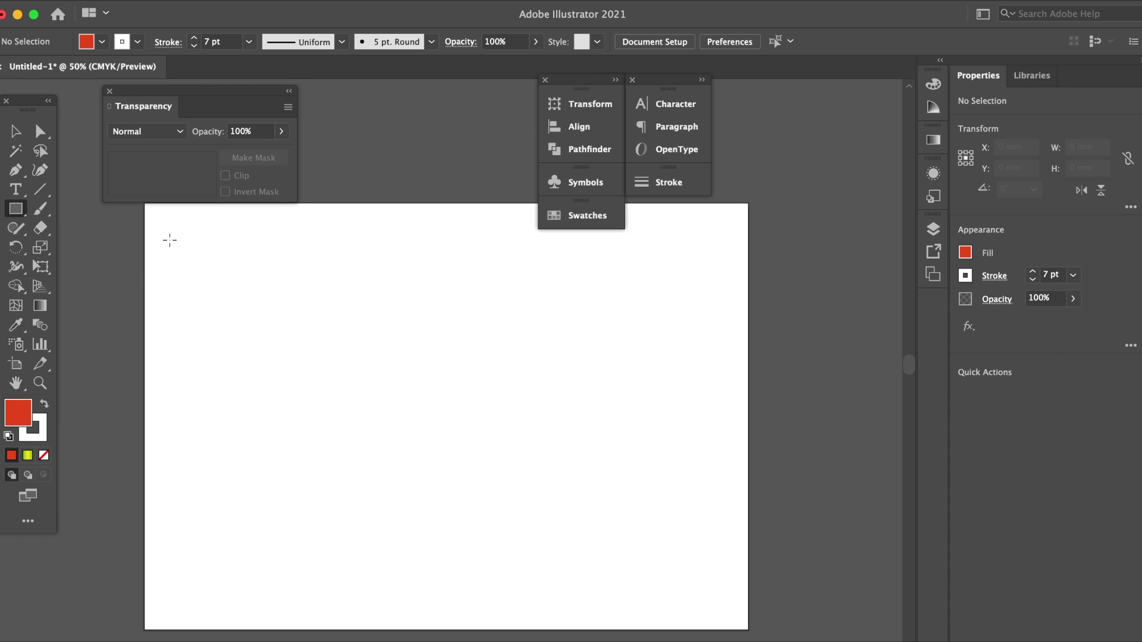
{"action": "left_click_drag", "start_coordinate": [155, 224], "coordinate": [379, 382]}
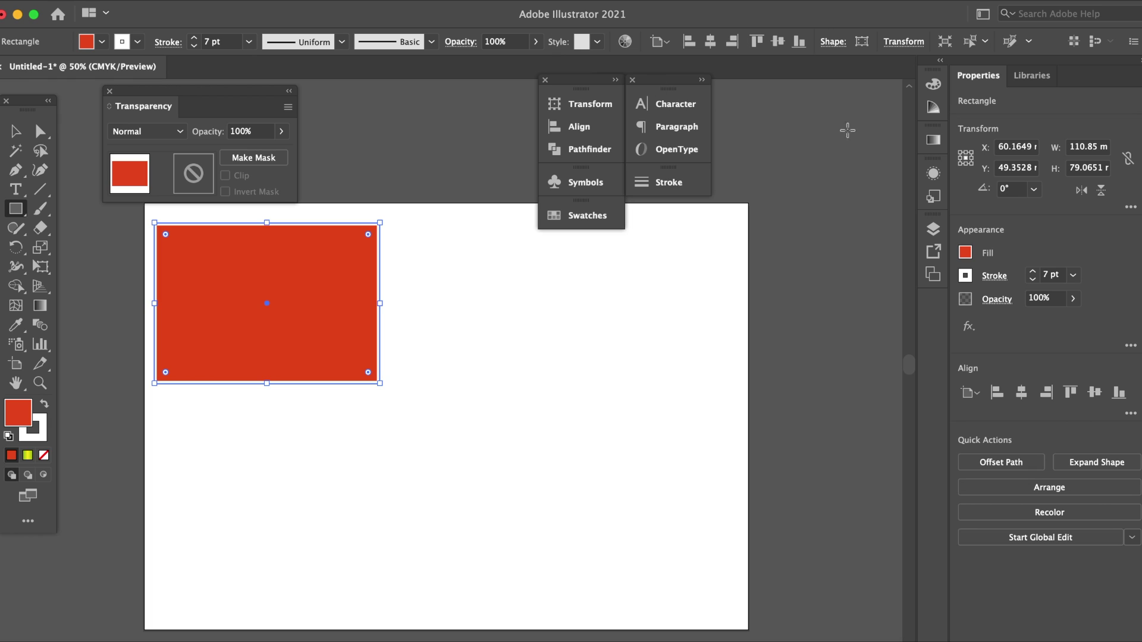
Display the gradient settings and fill the rectangle with the current green-yellow-green linear gradient
{"action": "left_click", "coordinate": [934, 141]}
{"action": "left_click", "coordinate": [934, 141]}
{"action": "left_click", "coordinate": [419, 3]}
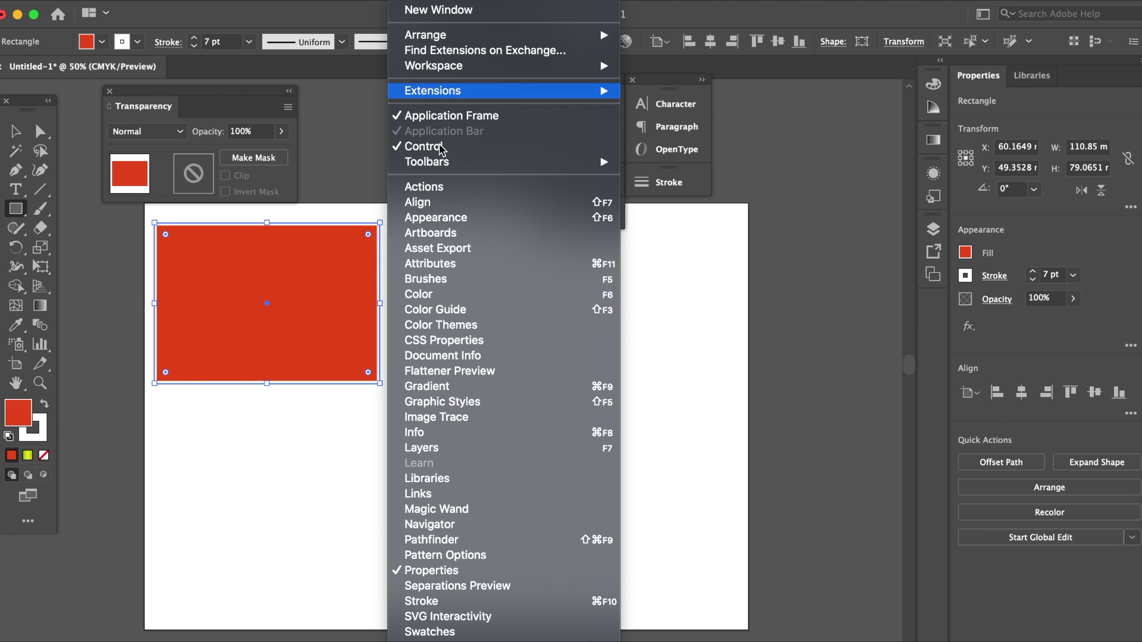
{"action": "left_click", "coordinate": [450, 390]}
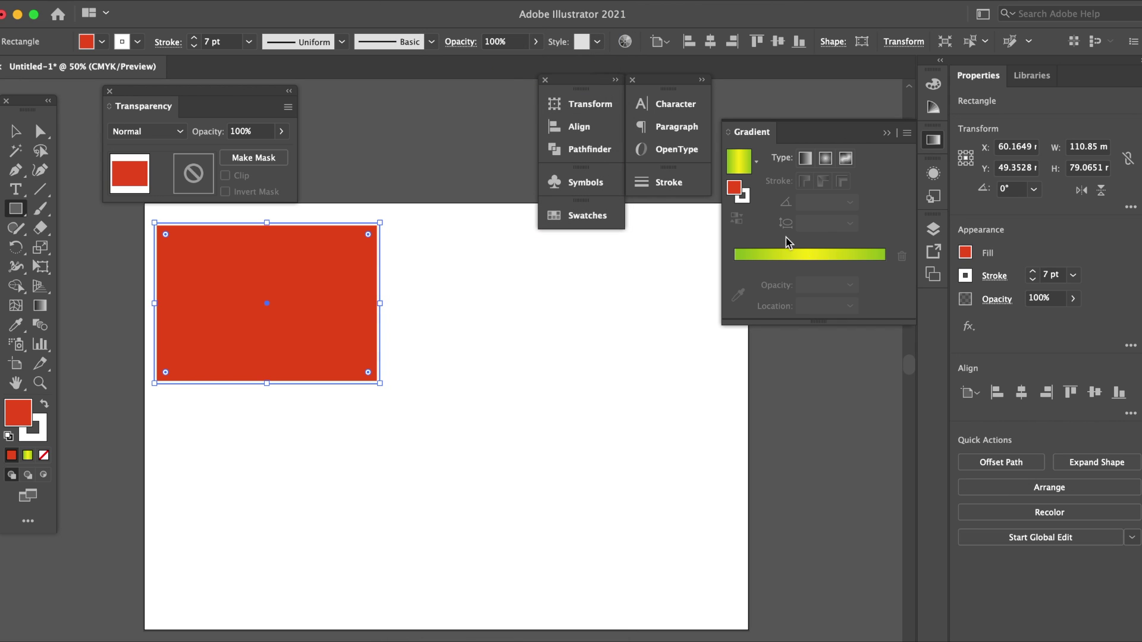
{"action": "left_click", "coordinate": [13, 136]}
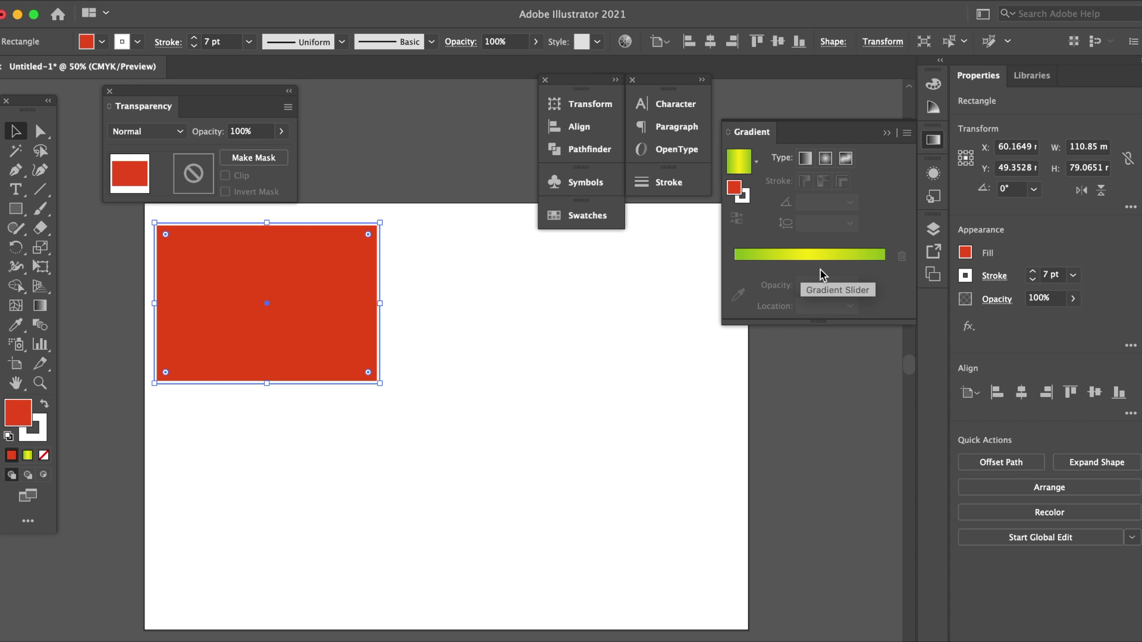
{"action": "left_click", "coordinate": [740, 169]}
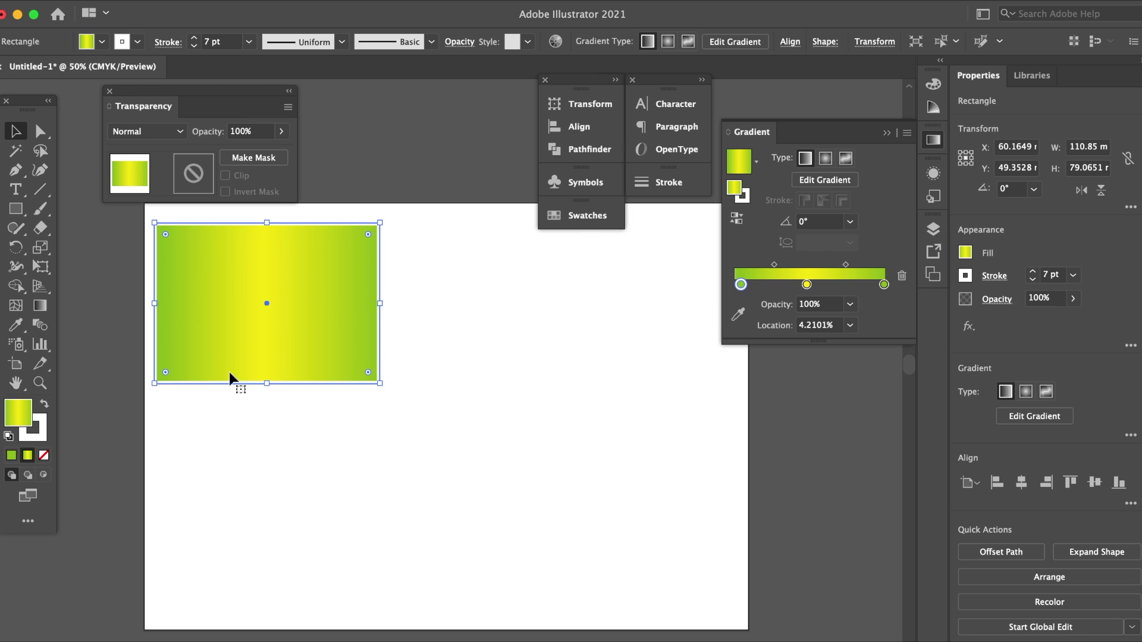
Recolour the rectangle's gradient stops: blue for the right stop, white for the middle one and red for the left one
{"action": "double_click", "coordinate": [884, 285]}
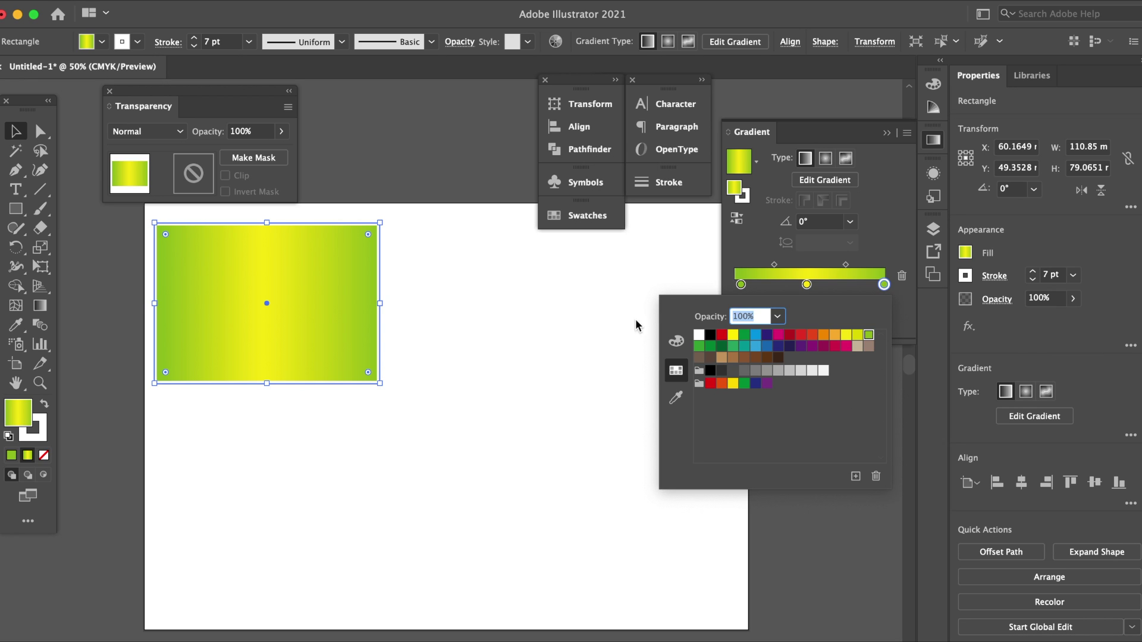
{"action": "left_click", "coordinate": [756, 335]}
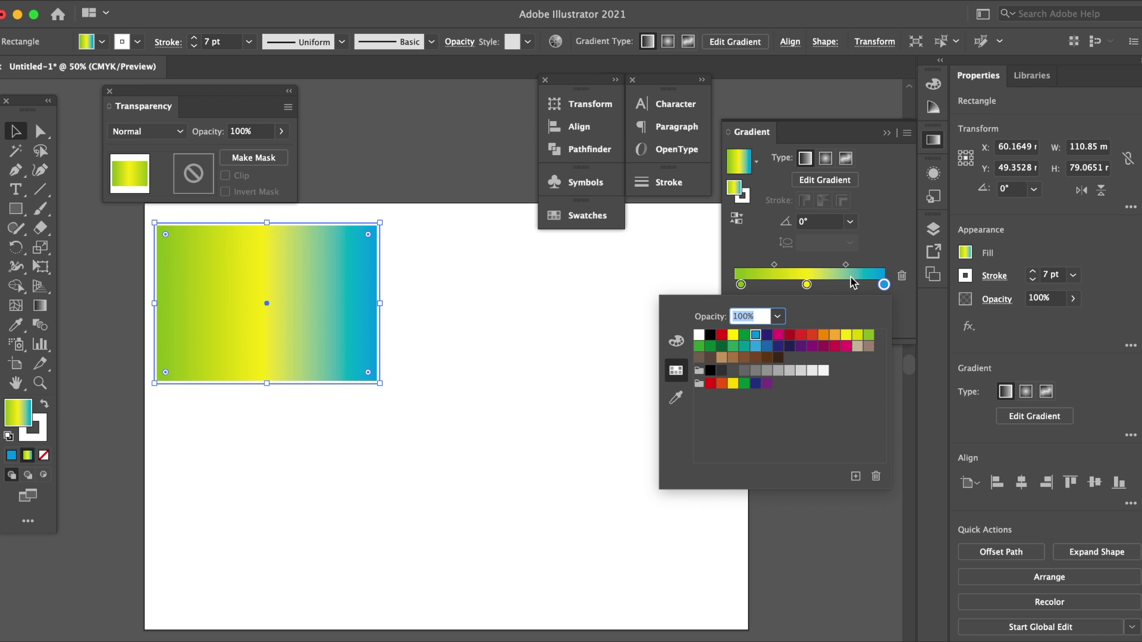
{"action": "left_click", "coordinate": [807, 284]}
{"action": "double_click", "coordinate": [806, 284]}
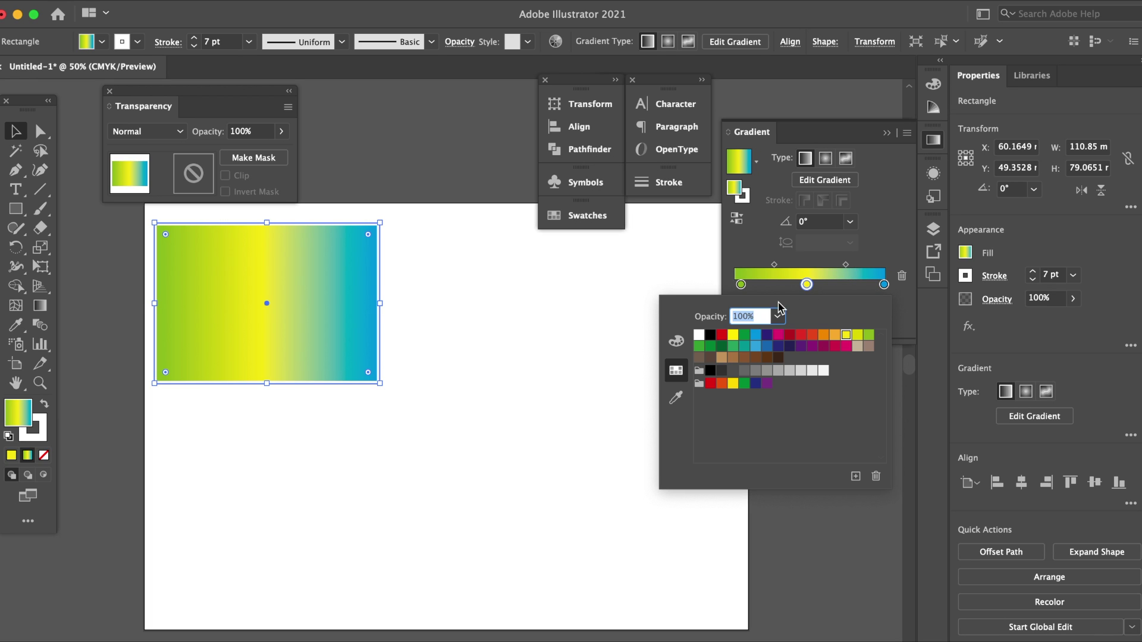
{"action": "left_click", "coordinate": [699, 334]}
{"action": "left_click", "coordinate": [742, 289]}
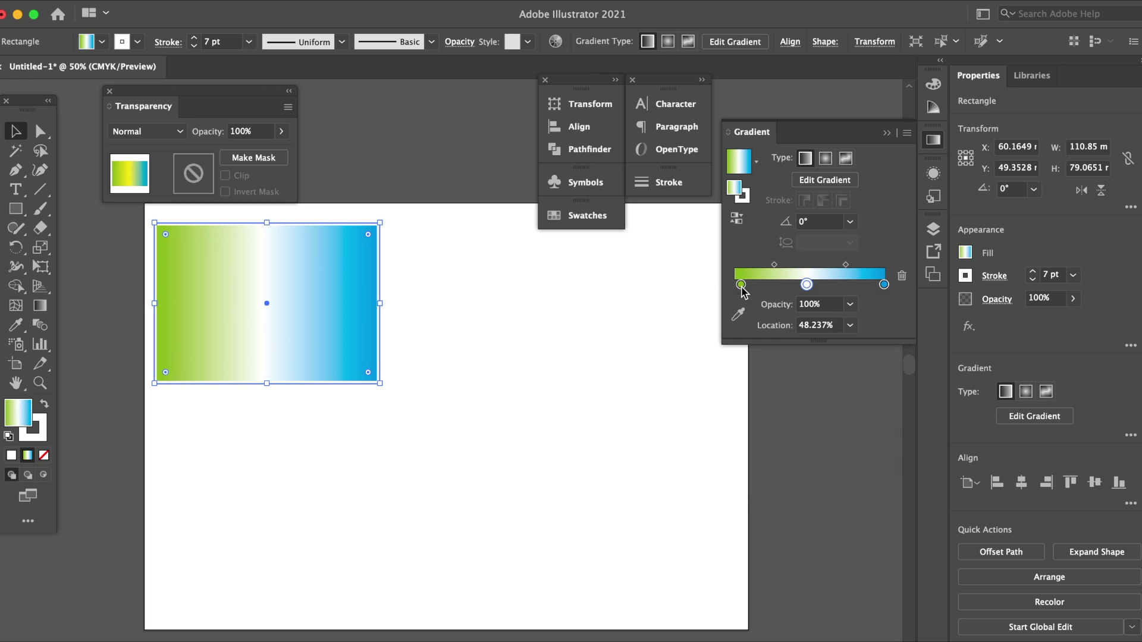
{"action": "double_click", "coordinate": [741, 286]}
{"action": "left_click", "coordinate": [722, 337]}
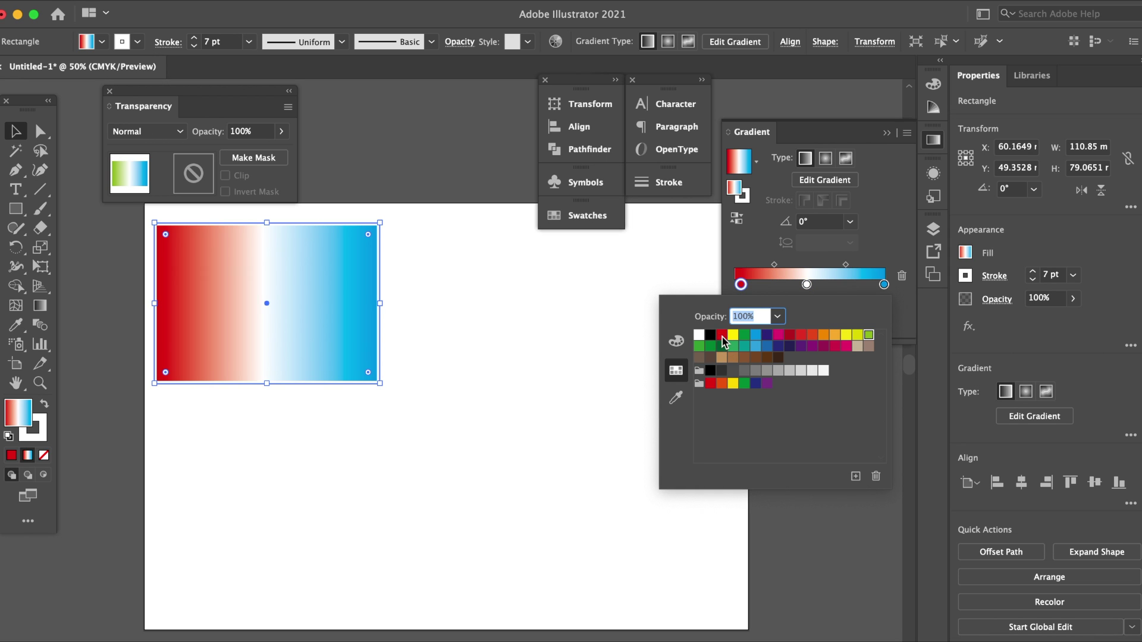
{"action": "left_click", "coordinate": [892, 266]}
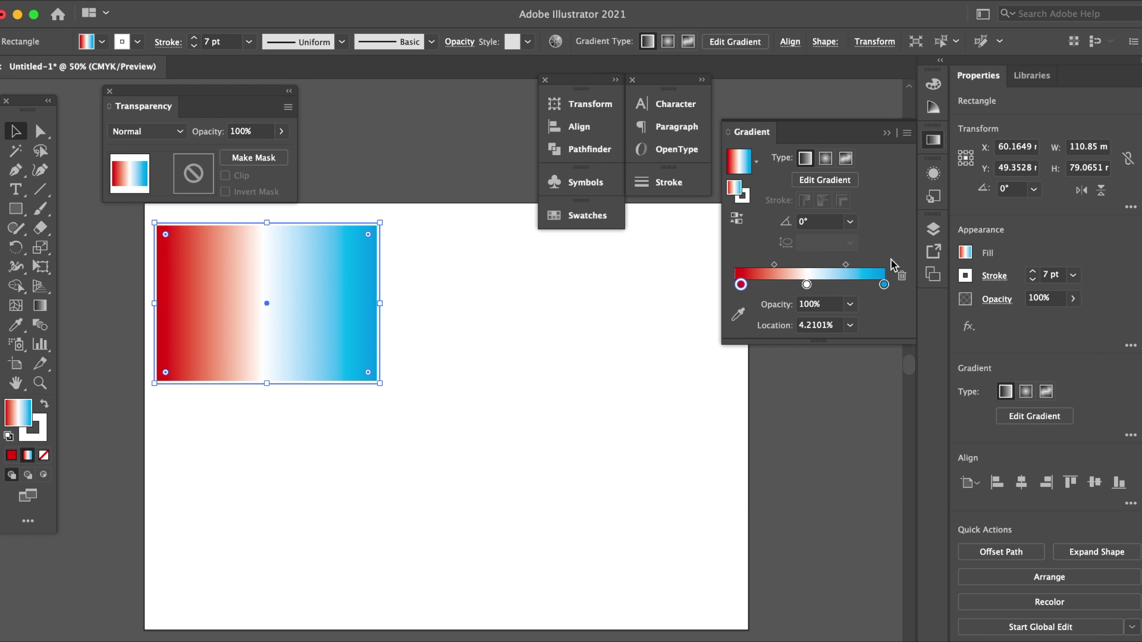
Duplicate the gradient rectangle, align the copy to the right of the original and change its gradient type to radial
{"action": "left_click", "coordinate": [426, 344]}
{"action": "left_click", "coordinate": [233, 316]}
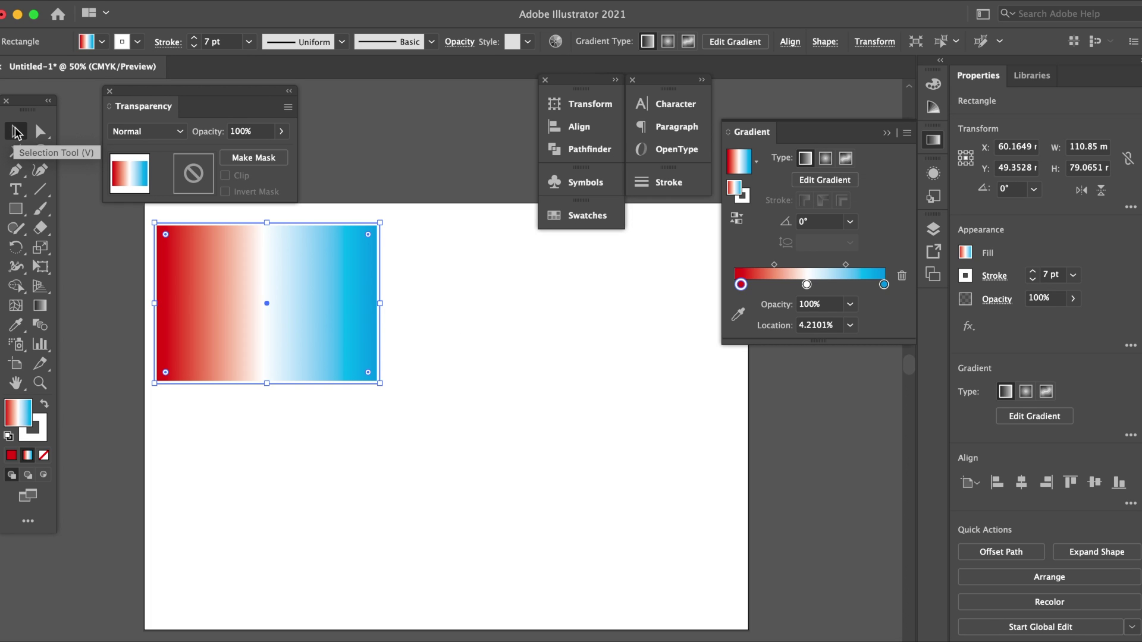
{"action": "key", "text": "super+v"}
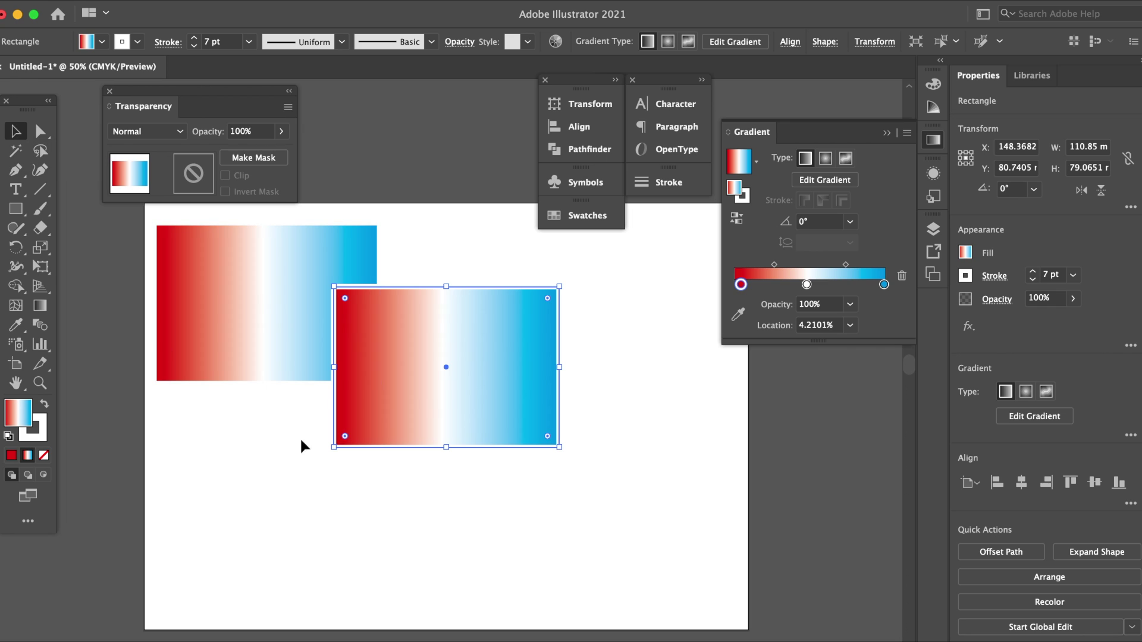
{"action": "left_click_drag", "start_coordinate": [456, 375], "coordinate": [498, 306]}
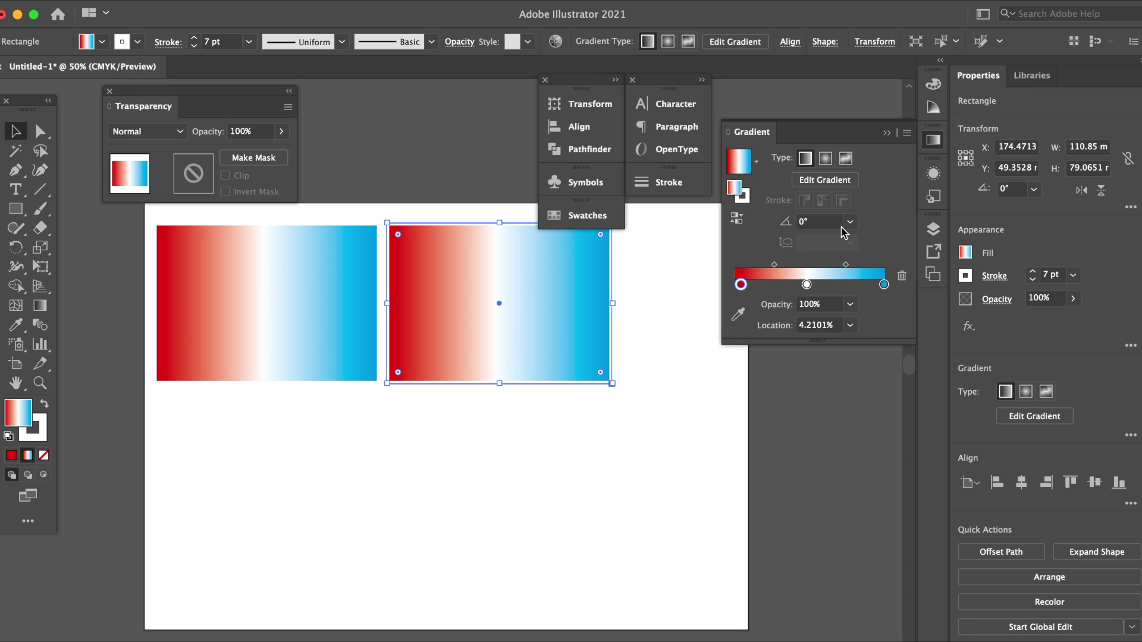
{"action": "left_click", "coordinate": [827, 166]}
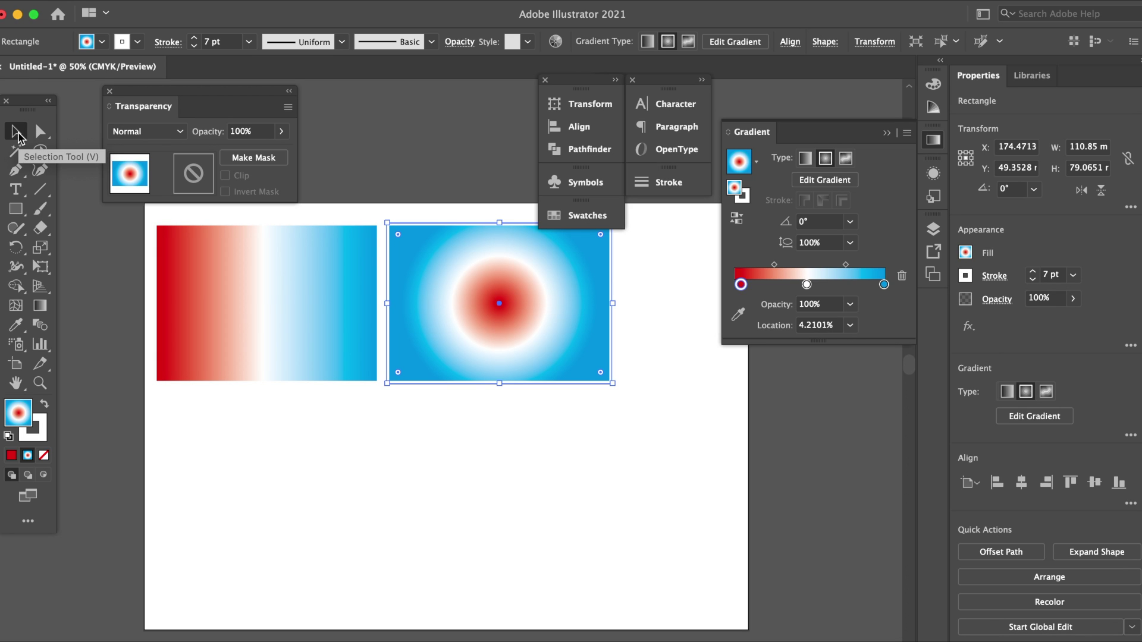
Duplicate the radial rectangle, place the copy below the first rectangle and change its gradient type to freeform
{"action": "key", "text": "super+v"}
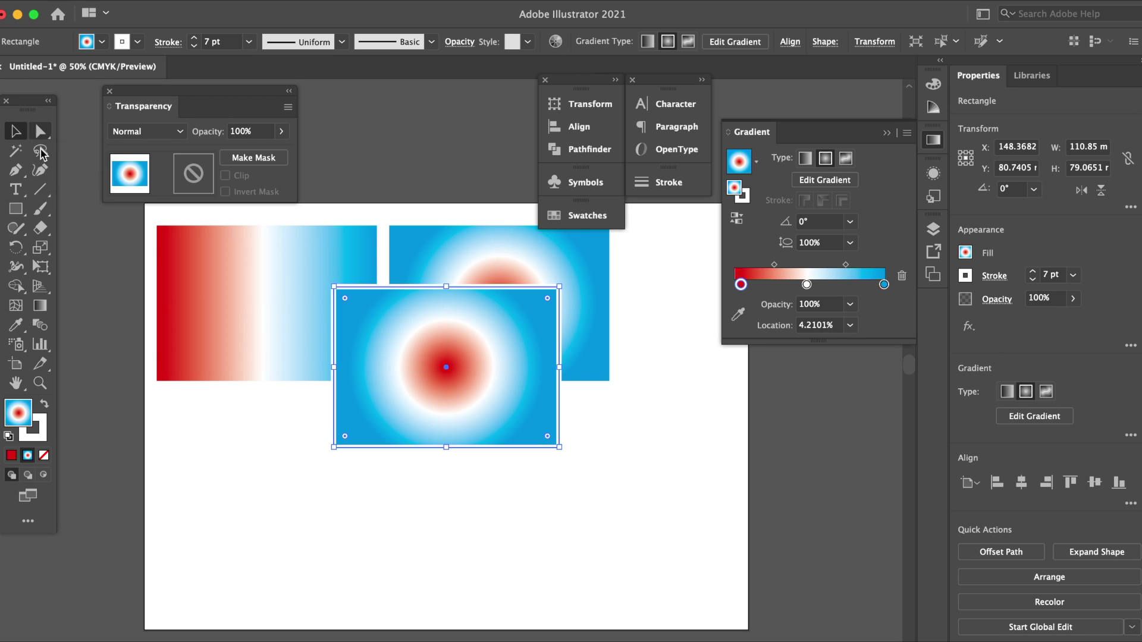
{"action": "left_click_drag", "start_coordinate": [447, 366], "coordinate": [270, 492]}
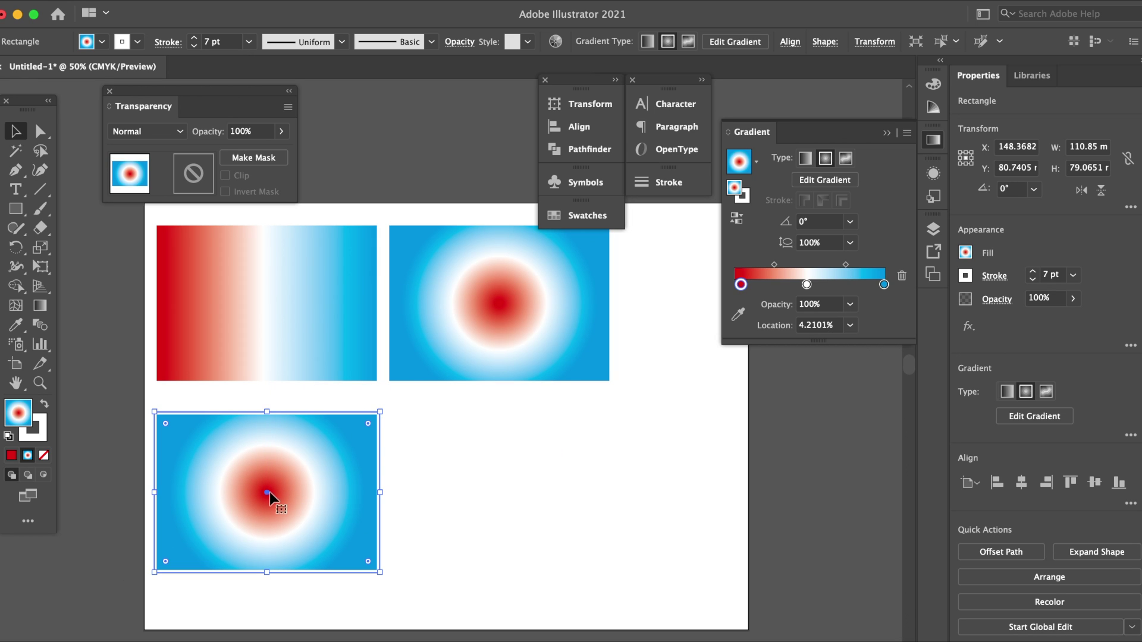
{"action": "left_click", "coordinate": [846, 159]}
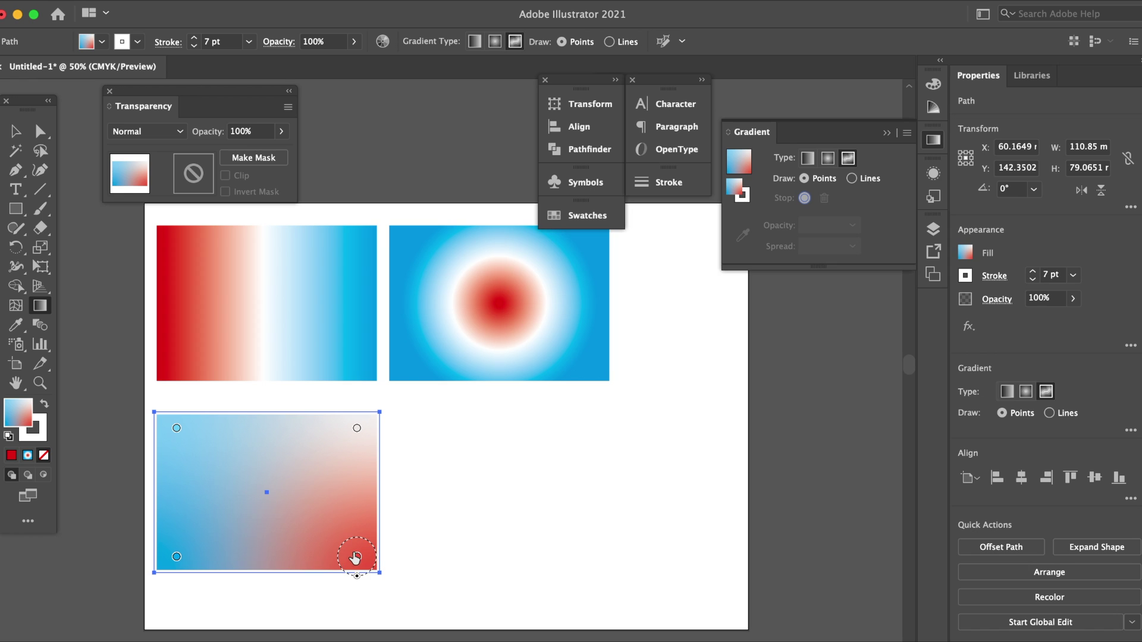
Recolour the freeform gradient's upper colour stops using swatches, red for the upper-left stop and orange for the upper-right stop
{"action": "left_click", "coordinate": [176, 429]}
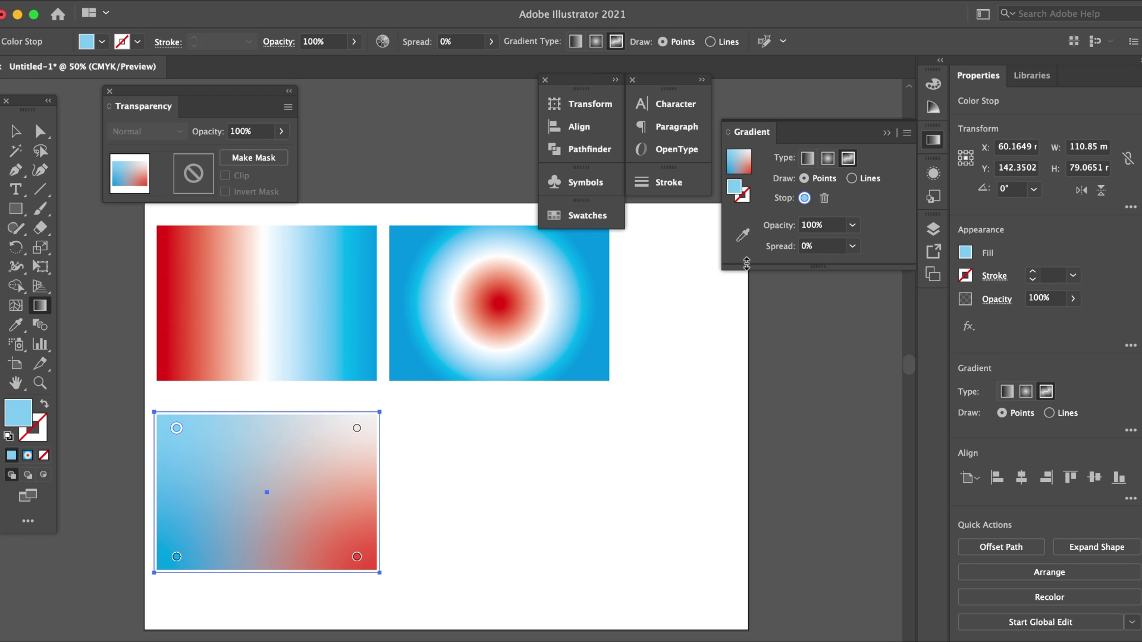
{"action": "left_click", "coordinate": [598, 224]}
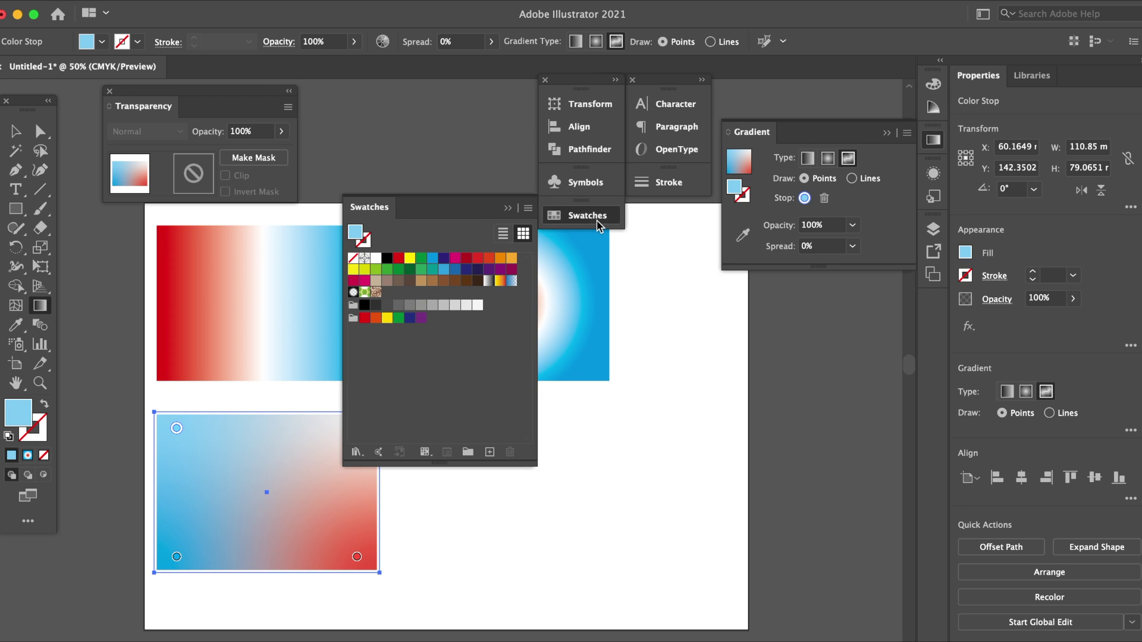
{"action": "left_click", "coordinate": [399, 260]}
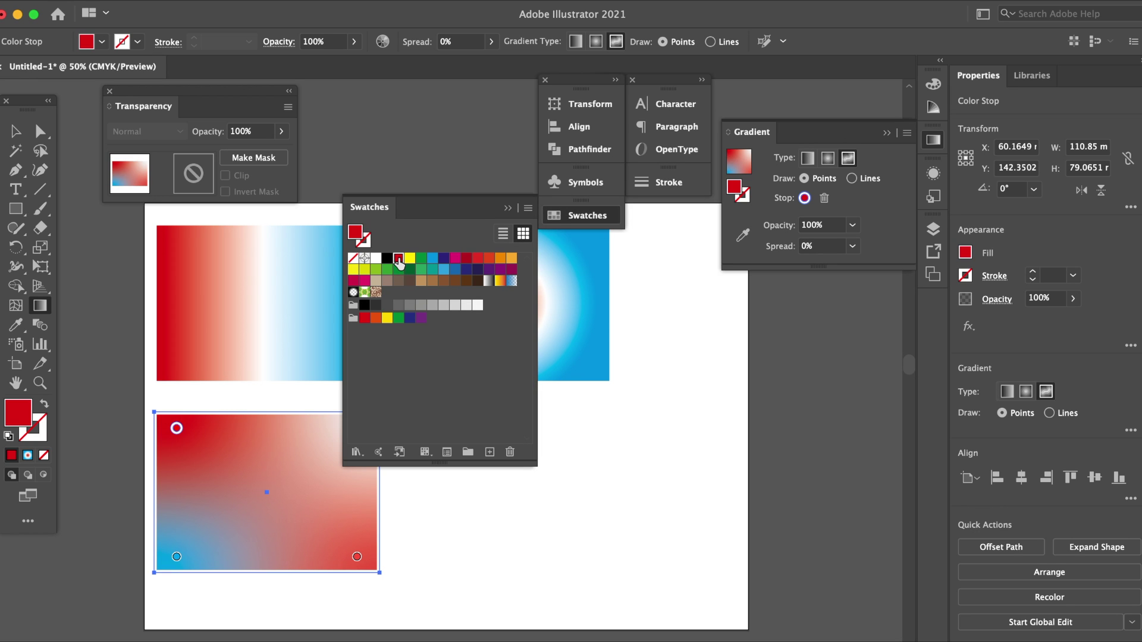
{"action": "left_click", "coordinate": [514, 207]}
{"action": "left_click", "coordinate": [357, 430]}
{"action": "left_click", "coordinate": [587, 225]}
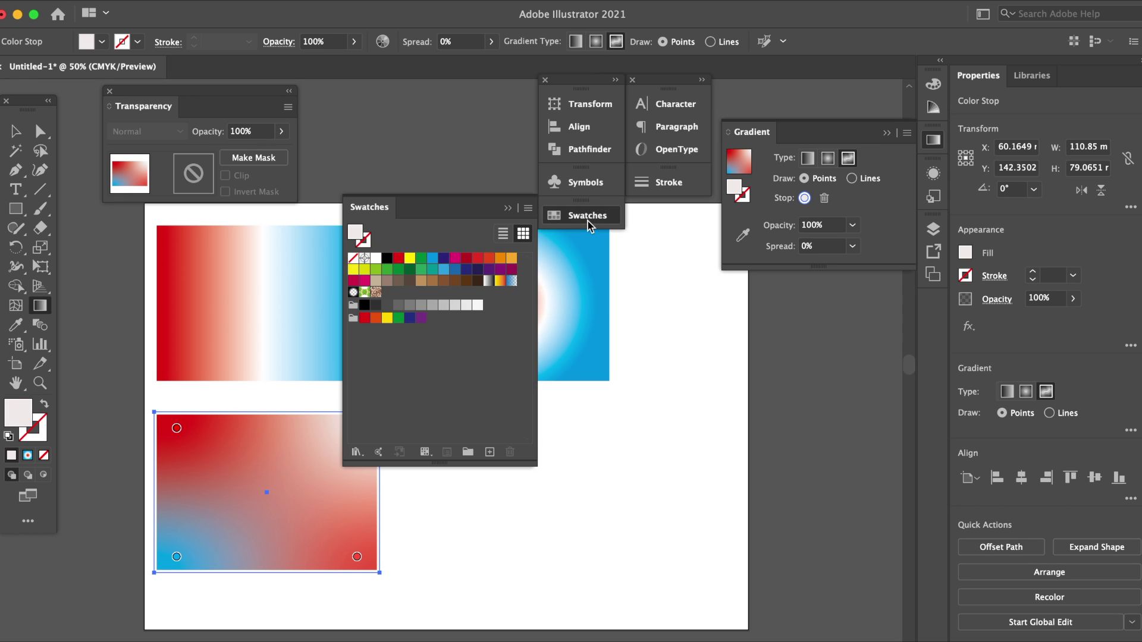
{"action": "left_click", "coordinate": [489, 261]}
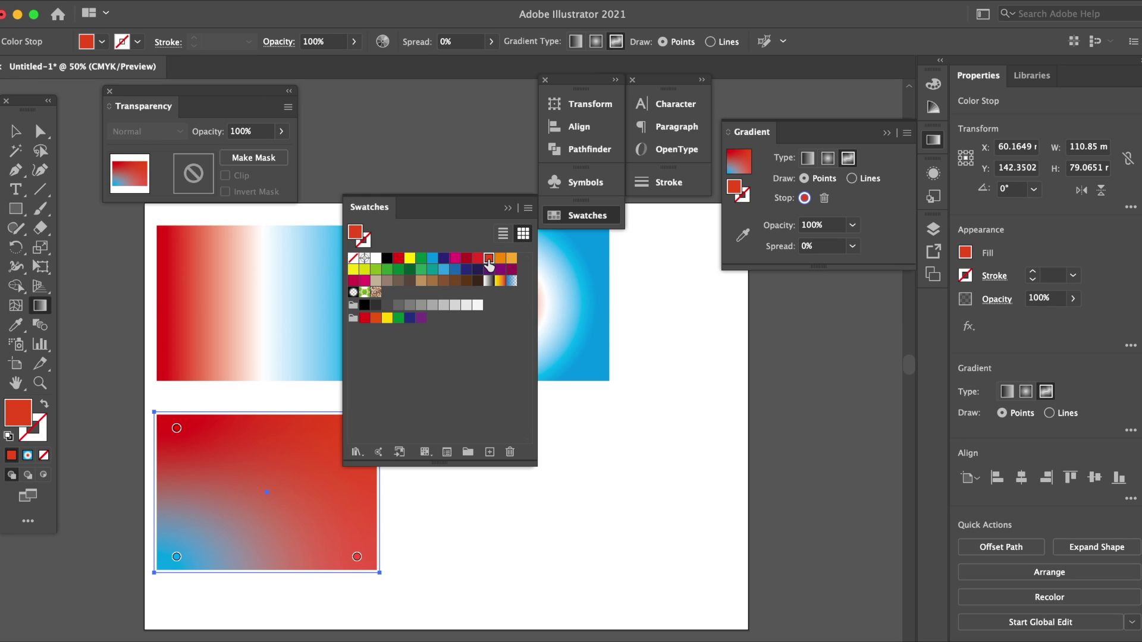
{"action": "left_click", "coordinate": [500, 257]}
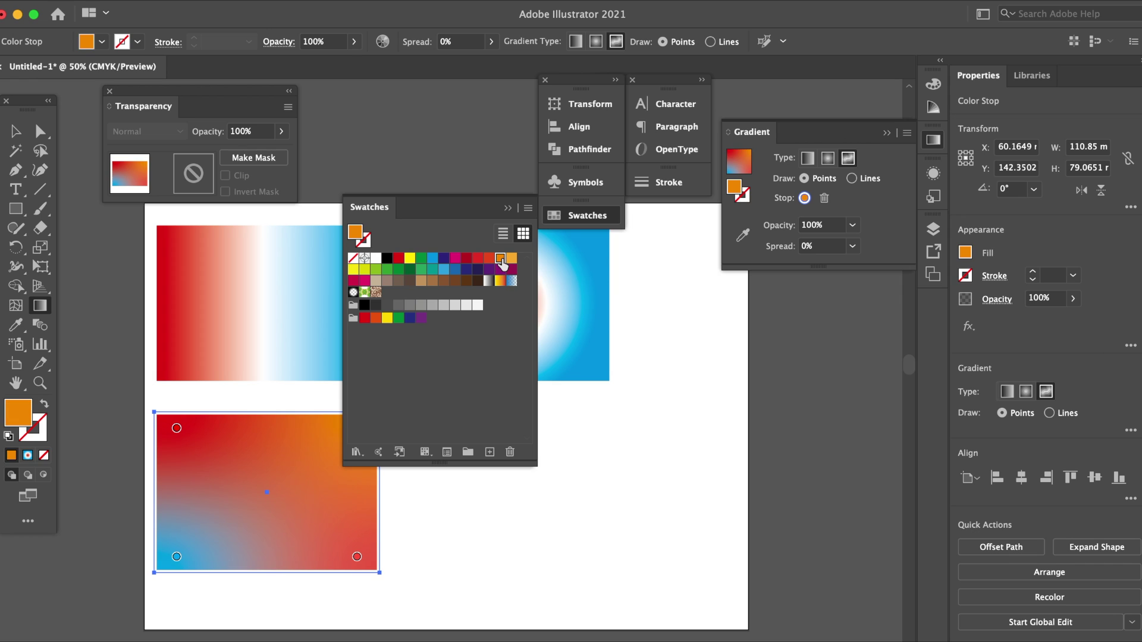
{"action": "left_click", "coordinate": [523, 208]}
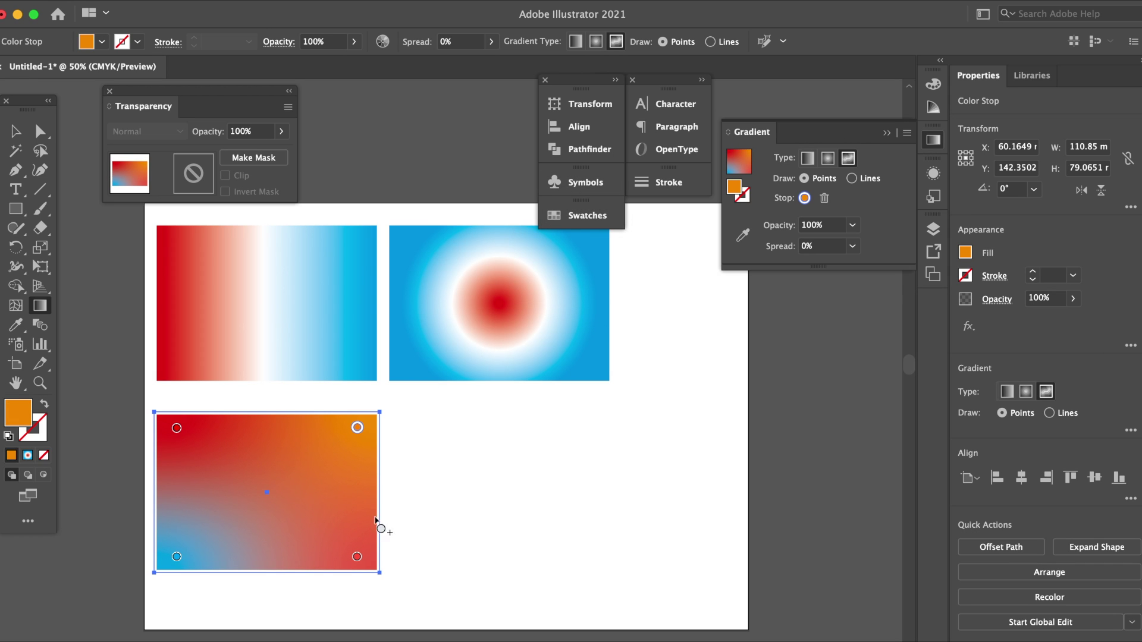
Recolour the freeform gradient's lower-right stop yellow and its lower-left stop green using swatches, and deselect the rectangle
{"action": "left_click", "coordinate": [357, 557]}
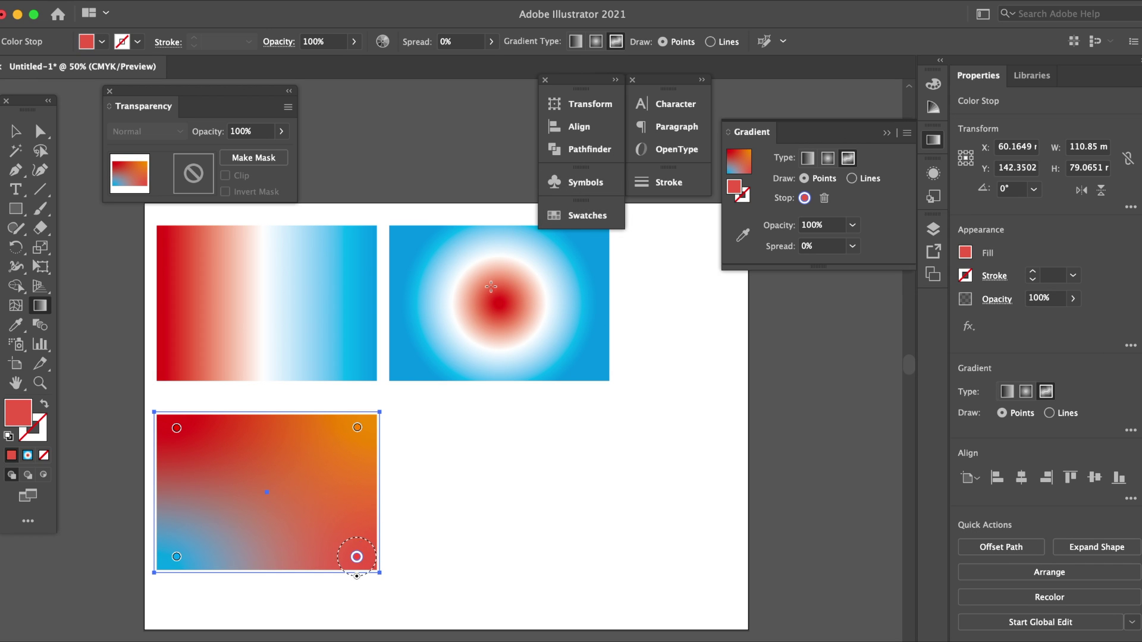
{"action": "left_click", "coordinate": [612, 216]}
{"action": "left_click", "coordinate": [387, 320]}
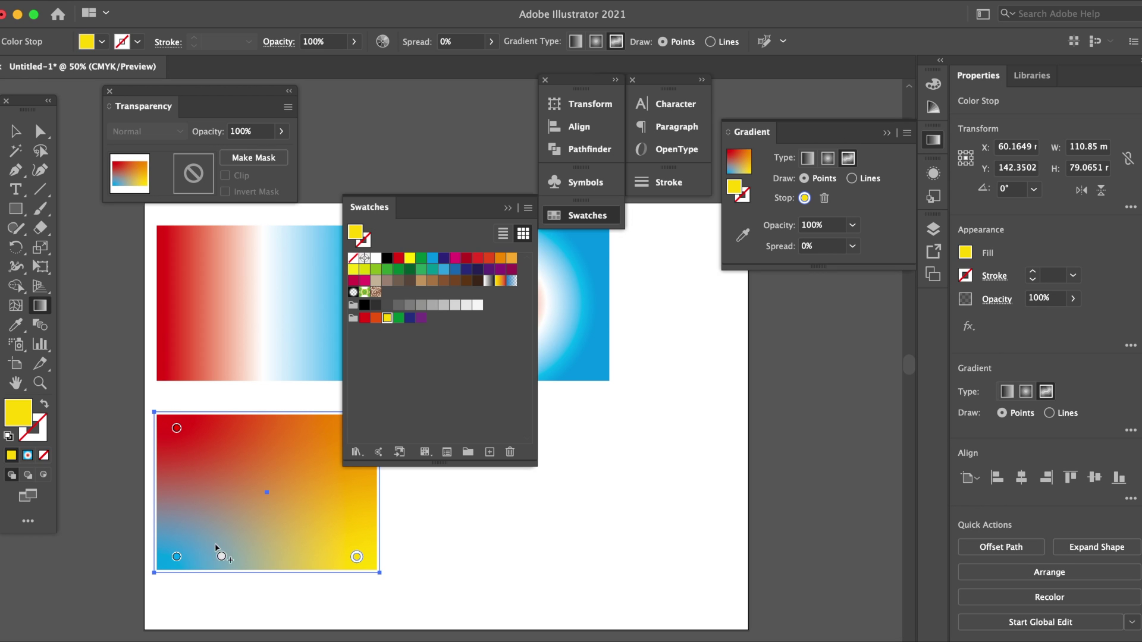
{"action": "left_click", "coordinate": [177, 557]}
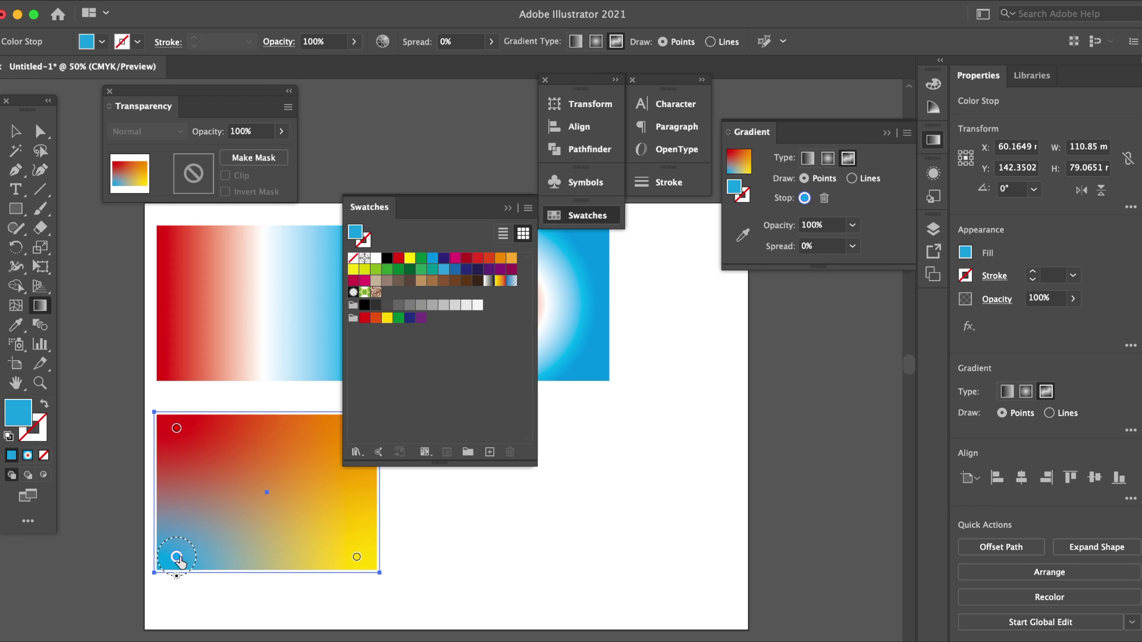
{"action": "left_click", "coordinate": [398, 318]}
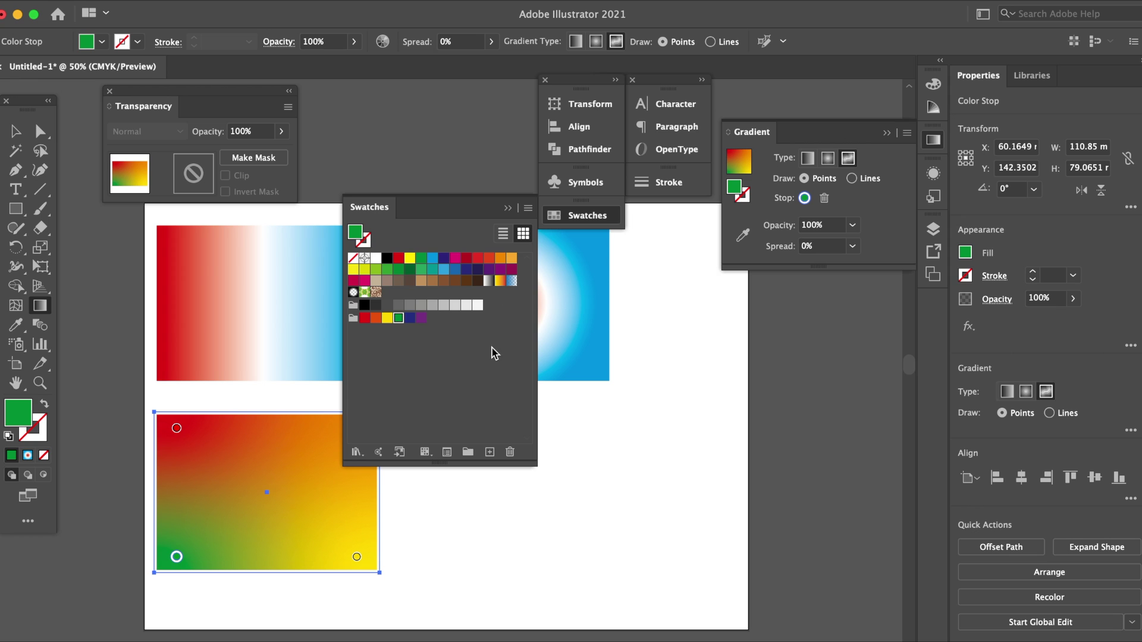
{"action": "left_click", "coordinate": [508, 208]}
{"action": "key", "text": "v"}
{"action": "left_click", "coordinate": [451, 463]}
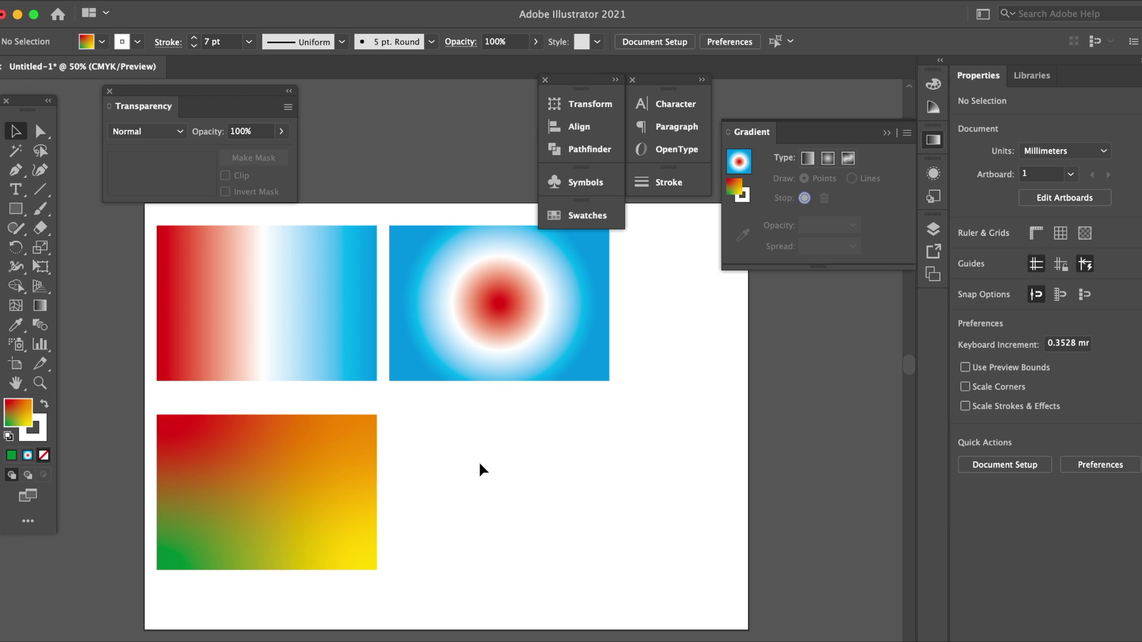
Duplicate the freeform gradient rectangle and place the copy to its right, below the radial rectangle
{"action": "left_click", "coordinate": [362, 476]}
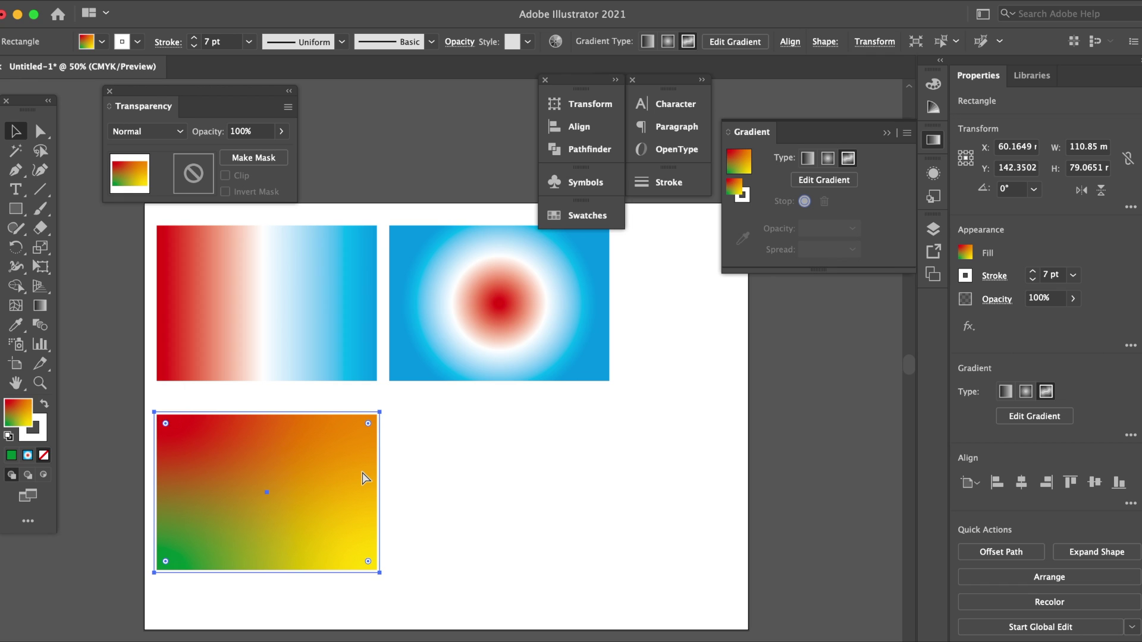
{"action": "key", "text": "super+v"}
{"action": "left_click_drag", "start_coordinate": [447, 362], "coordinate": [505, 492]}
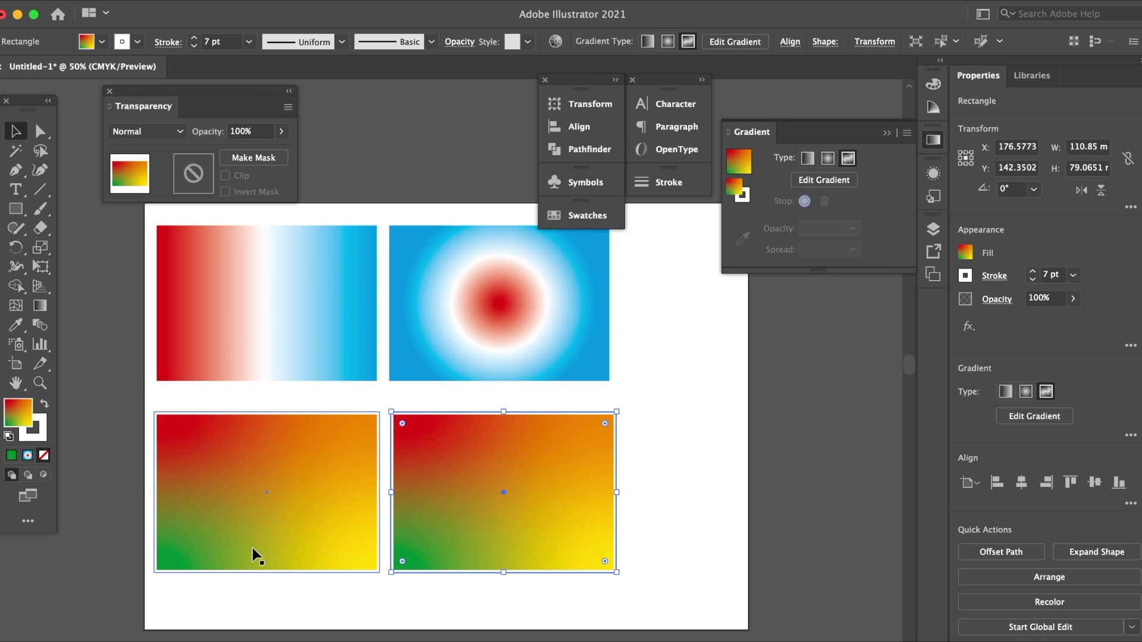
Swap the fourth rectangle's fill and stroke for a white fill, and apply the red-white-blue linear gradient to its stroke
{"action": "left_click", "coordinate": [44, 407]}
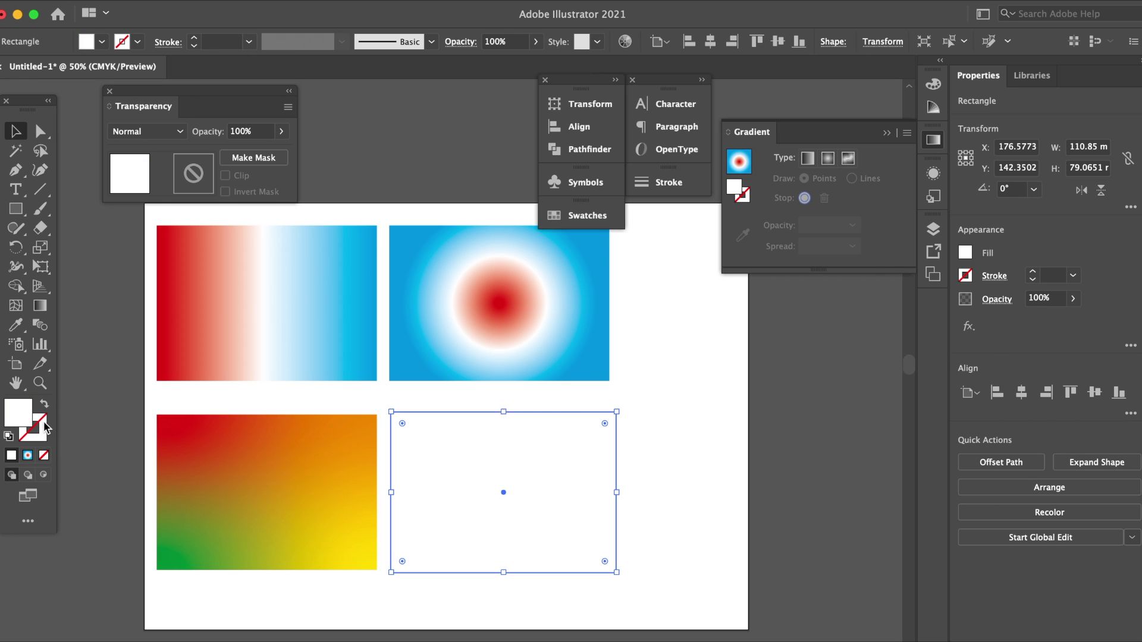
{"action": "left_click", "coordinate": [43, 425]}
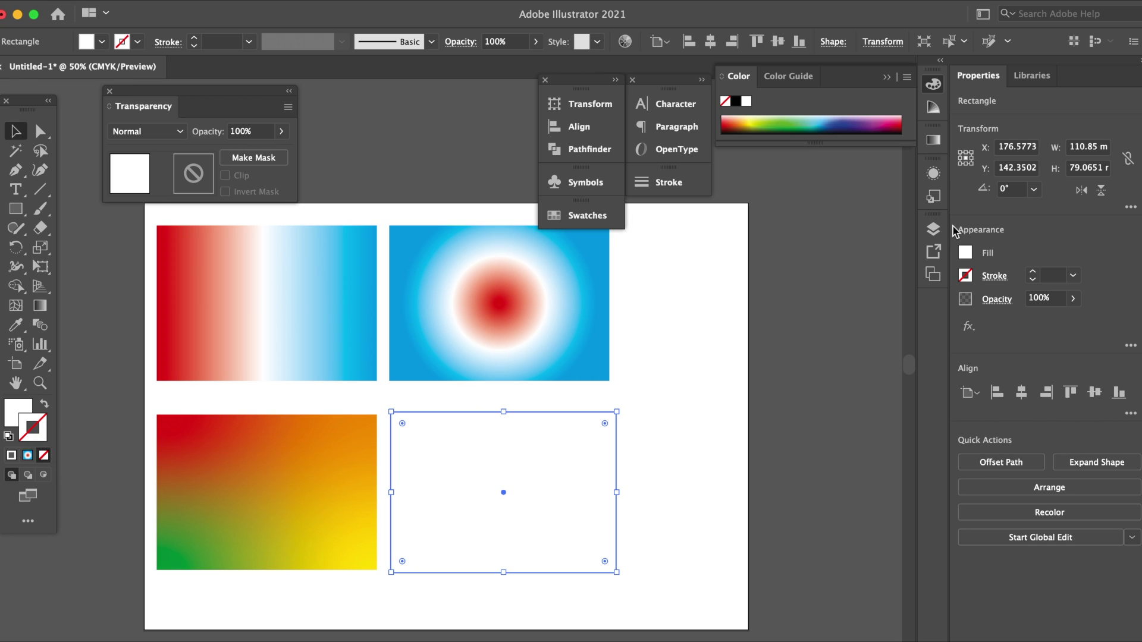
{"action": "left_click", "coordinate": [933, 143]}
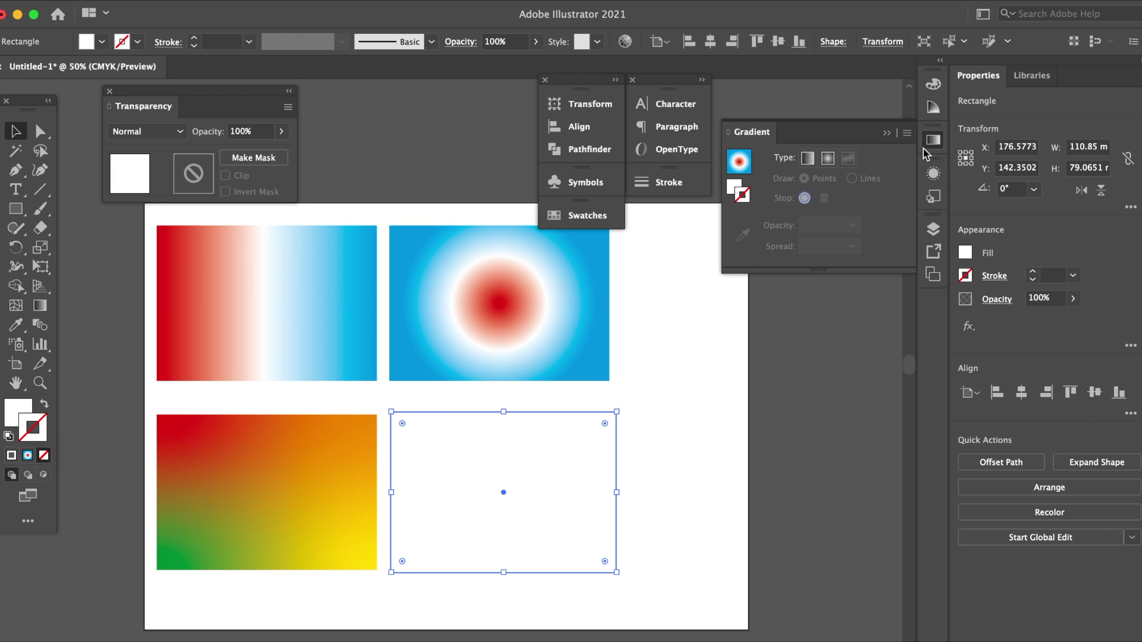
{"action": "left_click", "coordinate": [807, 159]}
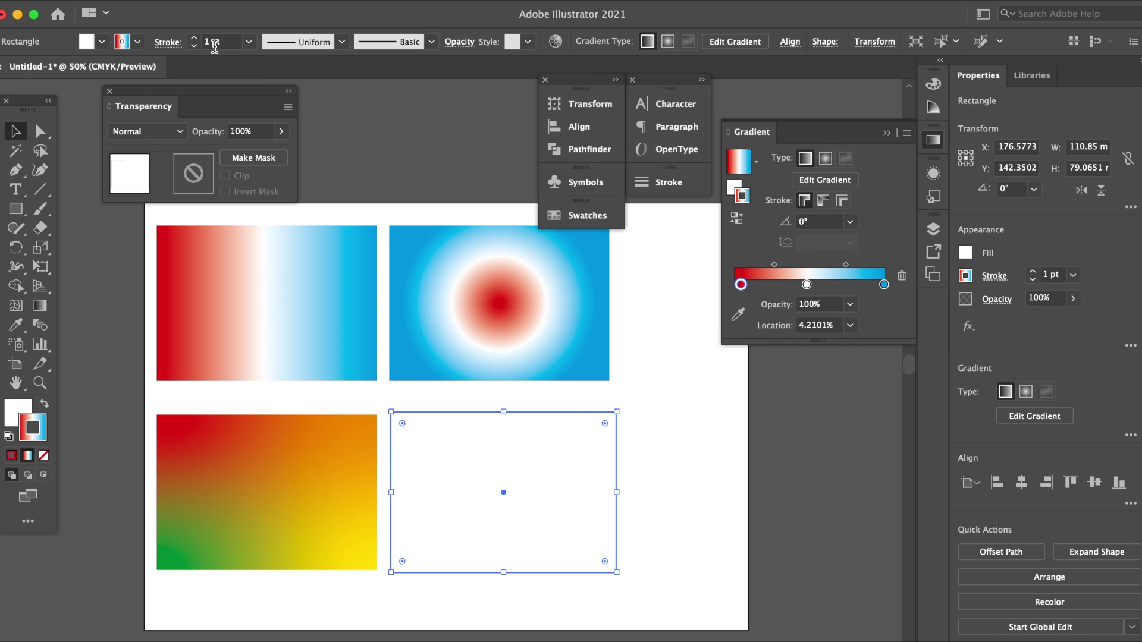
Set the fourth rectangle's stroke weight to 6 pt and deselect it
{"action": "left_click", "coordinate": [250, 42]}
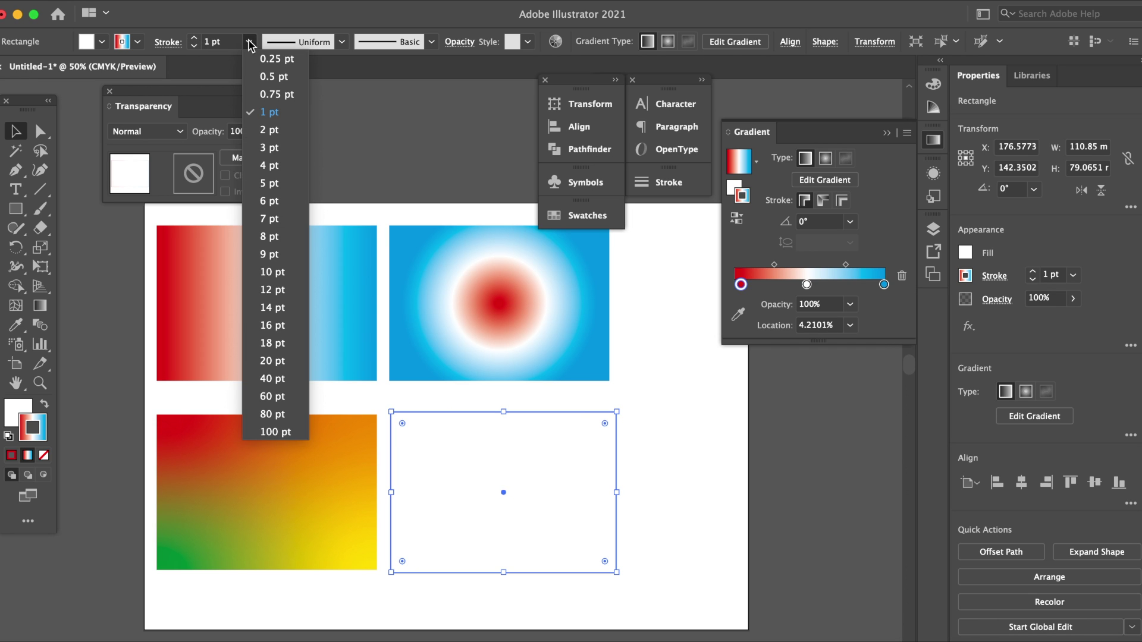
{"action": "left_click", "coordinate": [265, 201]}
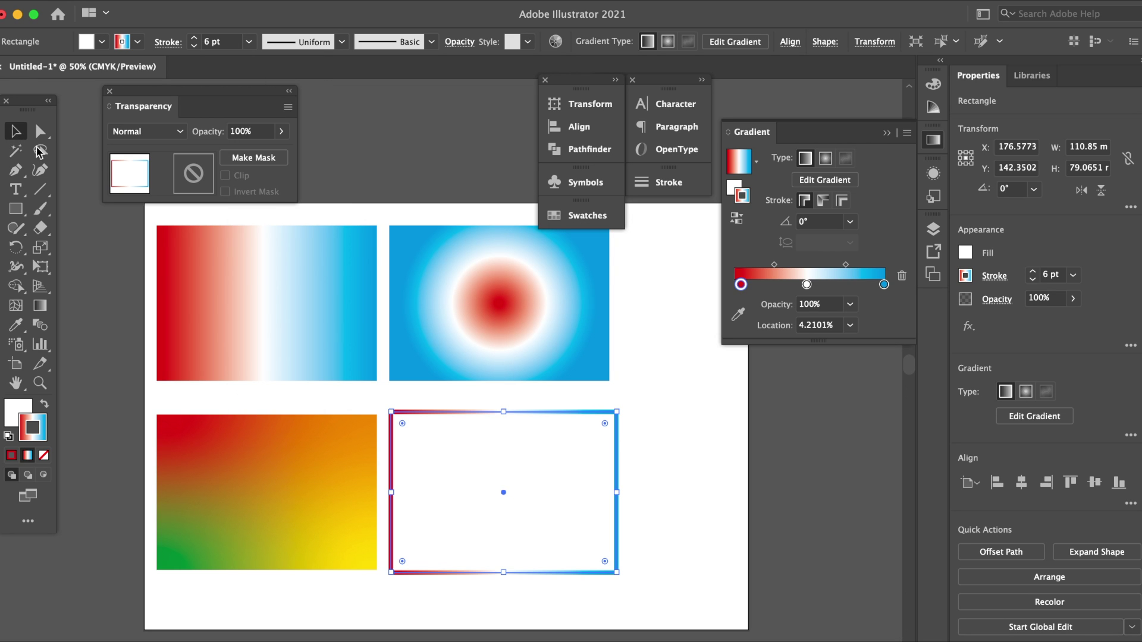
{"action": "left_click", "coordinate": [635, 449]}
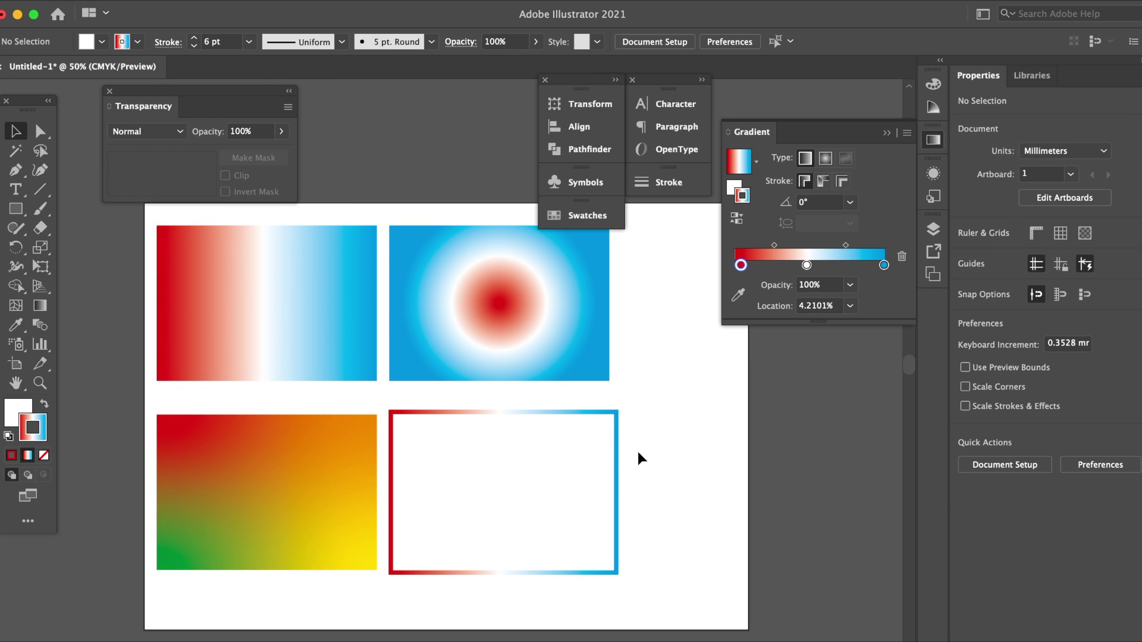